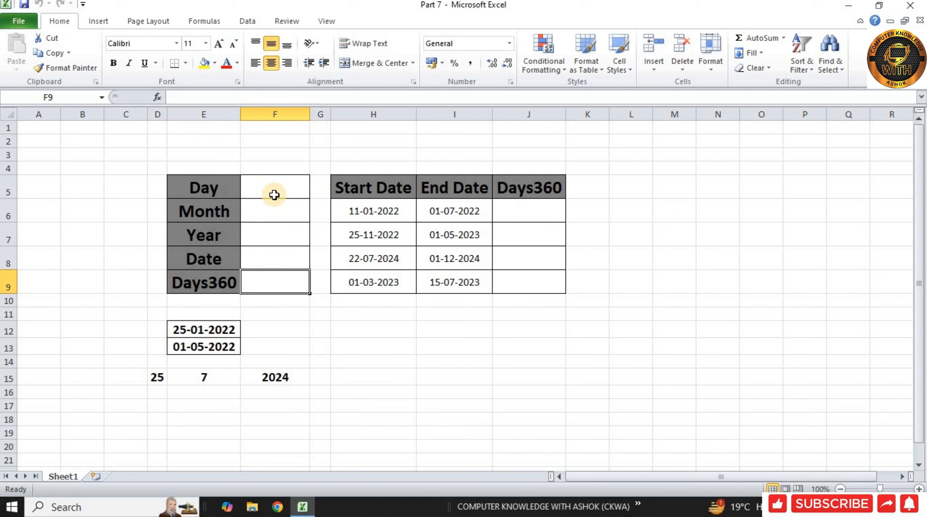
Enter =DAY(E12) in cell F5 to extract the day from the first sample date.
{"action": "left_click", "coordinate": [274, 195]}
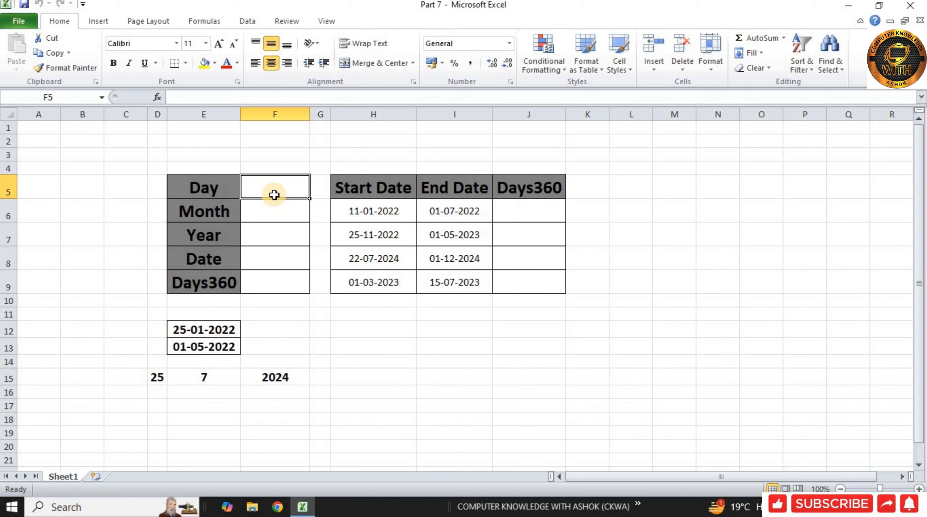
{"action": "left_click", "coordinate": [217, 331]}
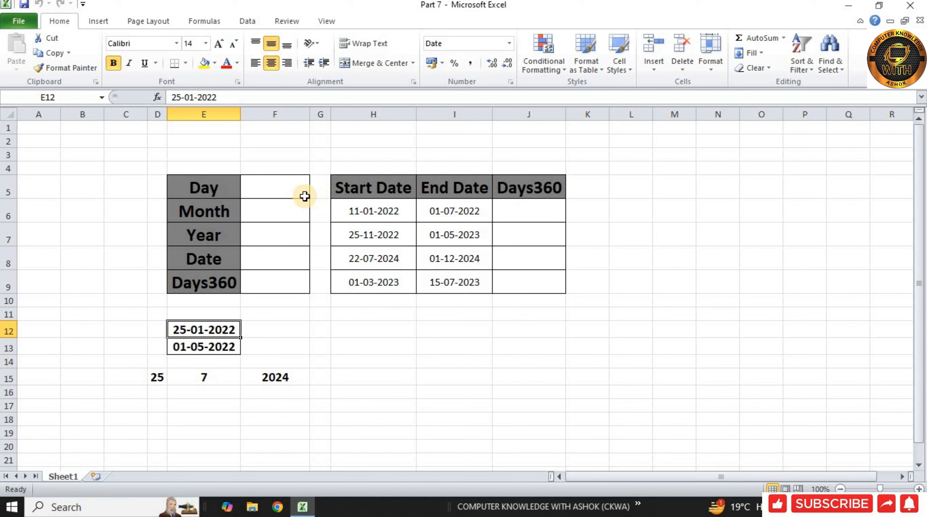
{"action": "left_click", "coordinate": [278, 192]}
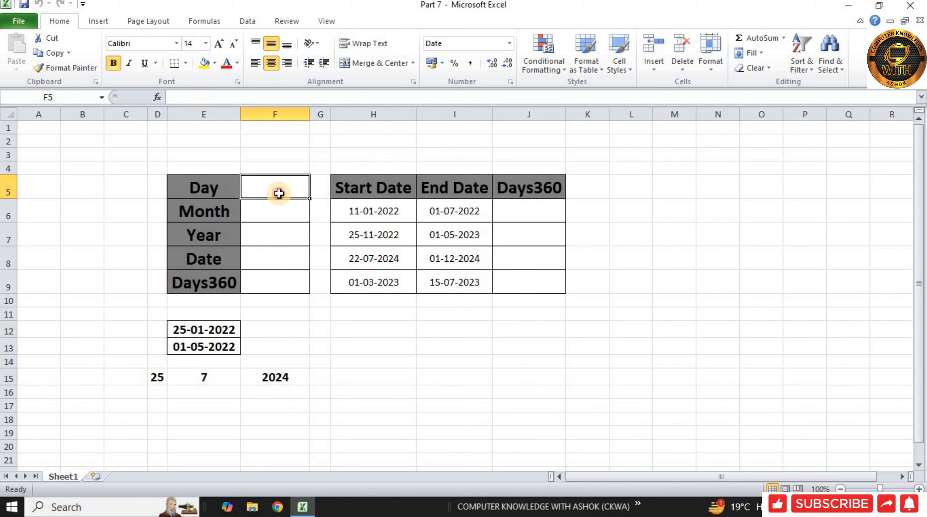
{"action": "type", "text": "="}
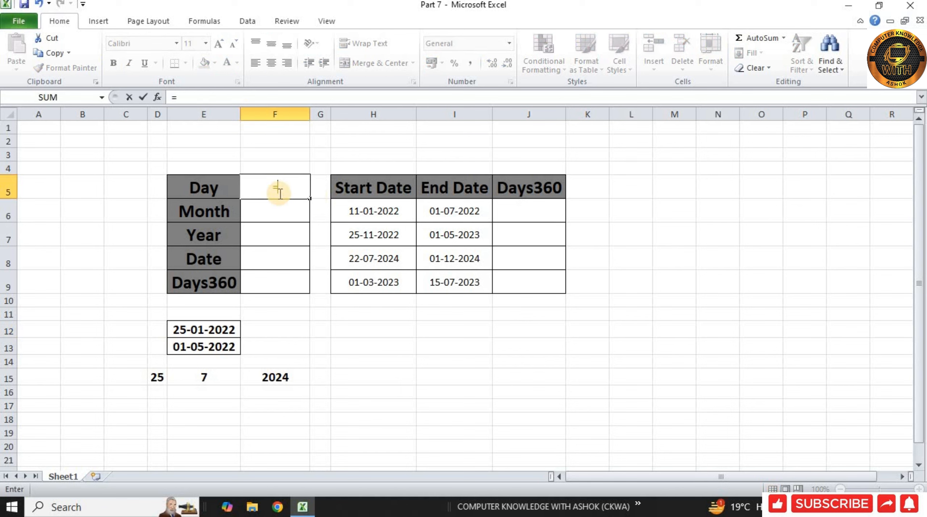
{"action": "type", "text": "day"}
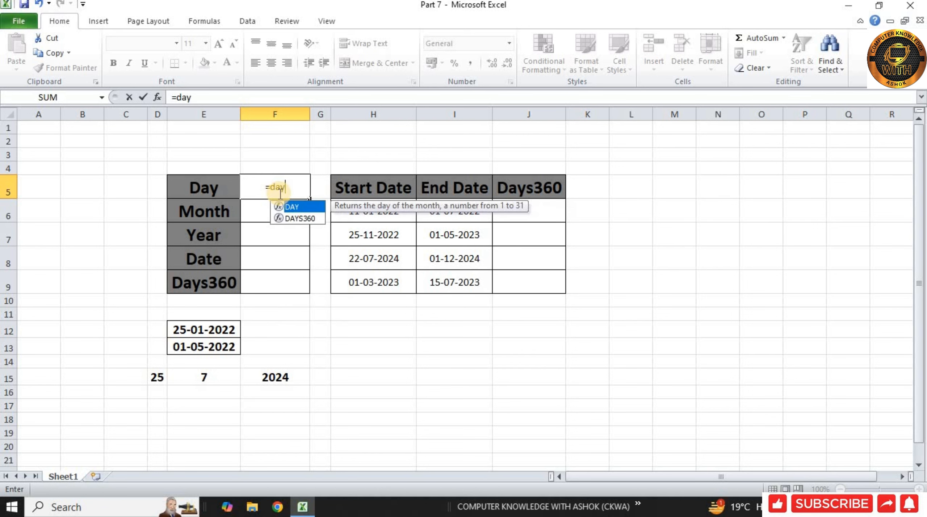
{"action": "key", "text": "Tab"}
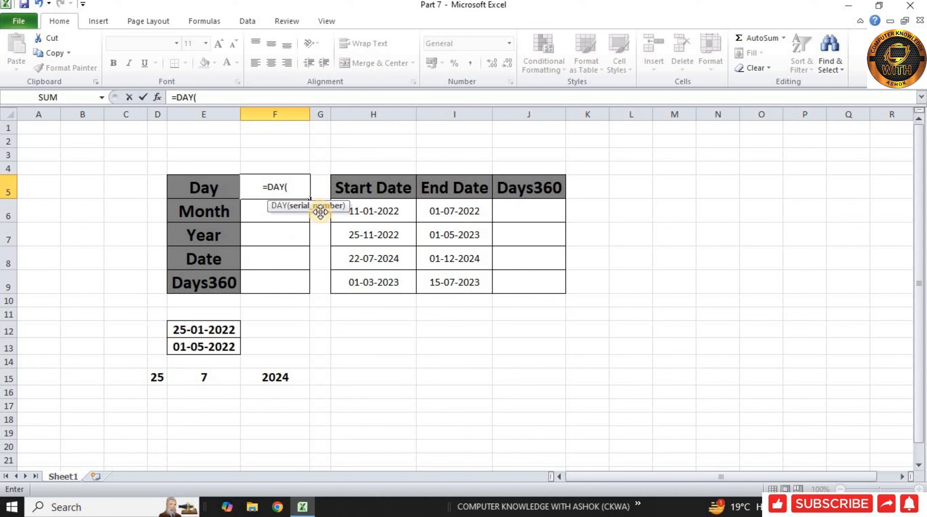
{"action": "left_click", "coordinate": [212, 332]}
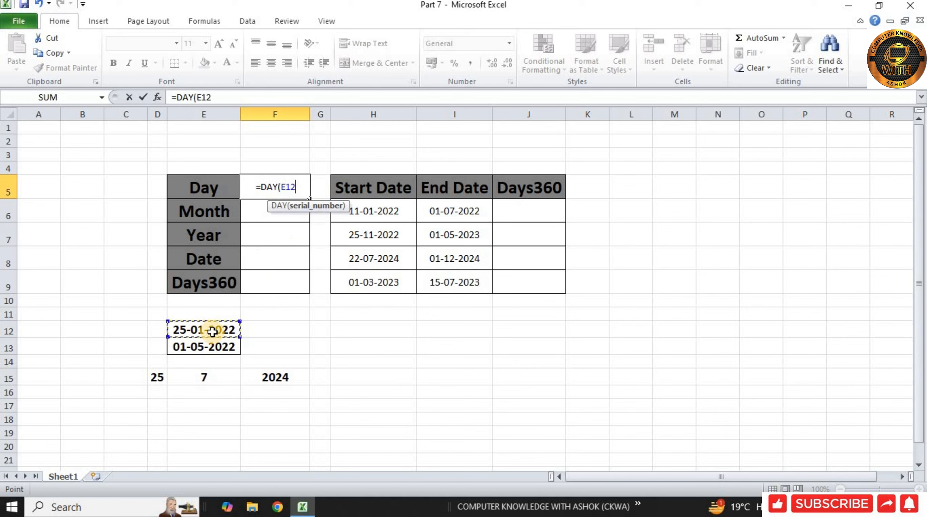
{"action": "type", "text": ")"}
{"action": "key", "text": "Return"}
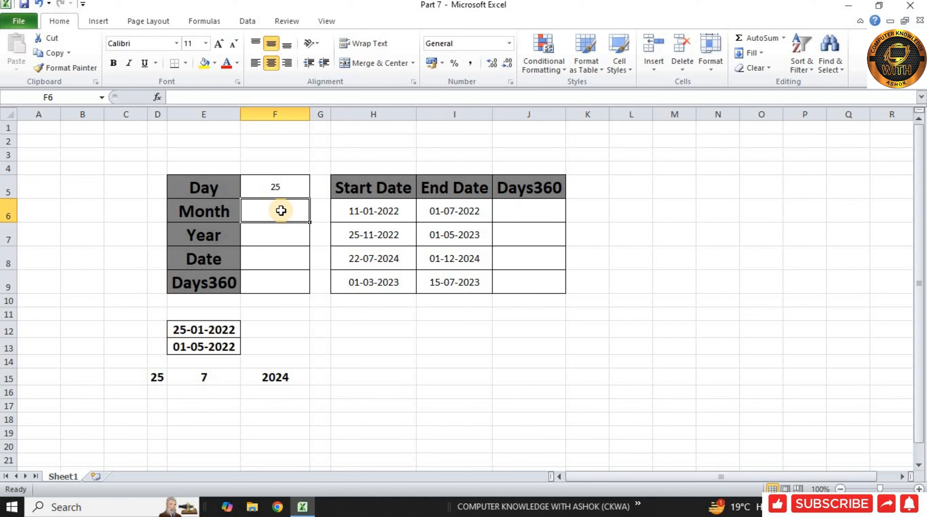
Enter =MONTH(E13) in cell F6 to extract the month from the second sample date.
{"action": "type", "text": "="}
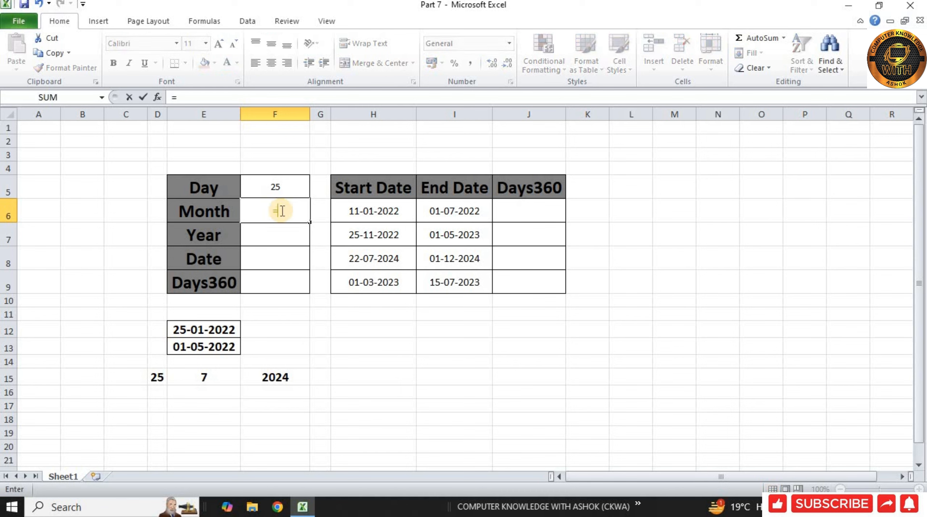
{"action": "type", "text": "MONTH"}
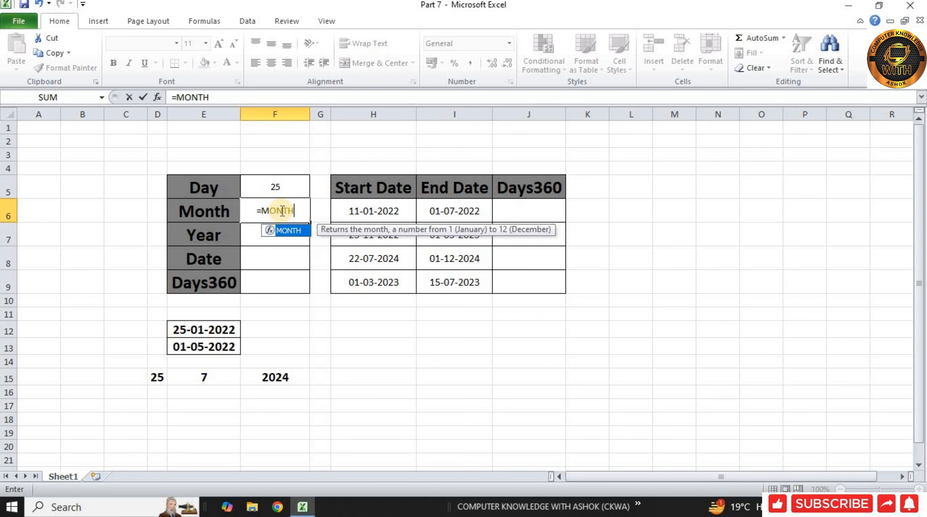
{"action": "type", "text": "("}
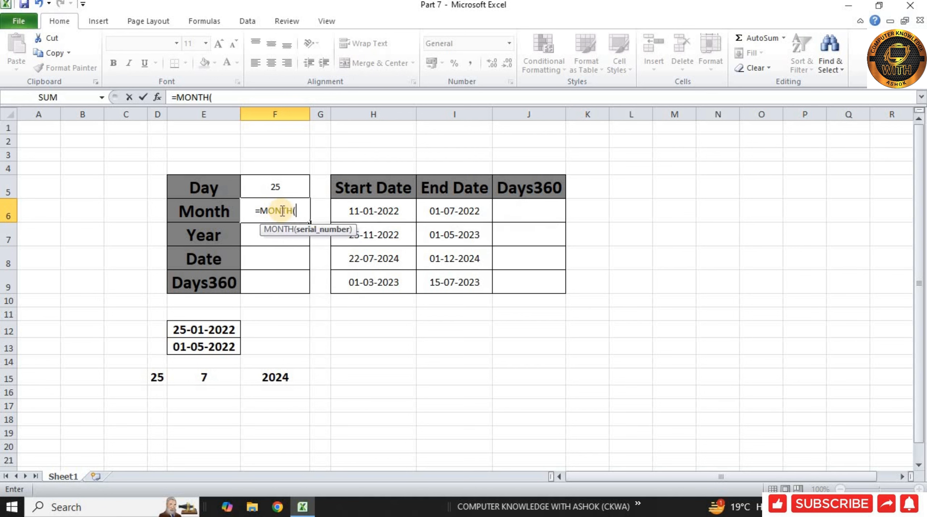
{"action": "left_click", "coordinate": [206, 328]}
{"action": "left_click", "coordinate": [203, 346]}
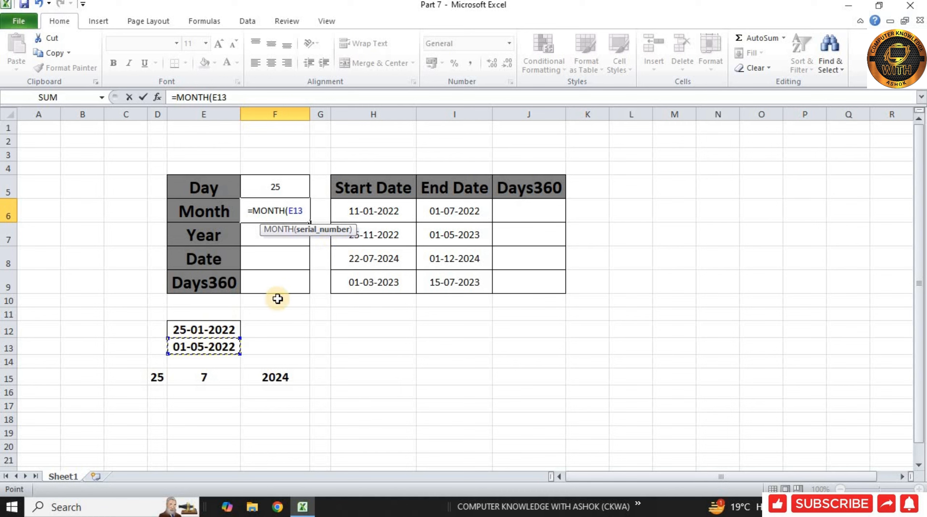
{"action": "type", "text": ")"}
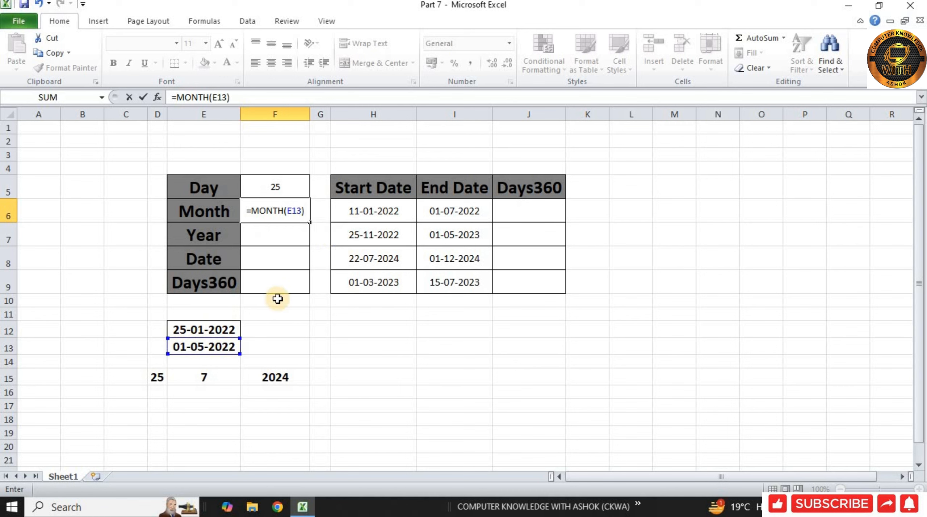
{"action": "key", "text": "Return"}
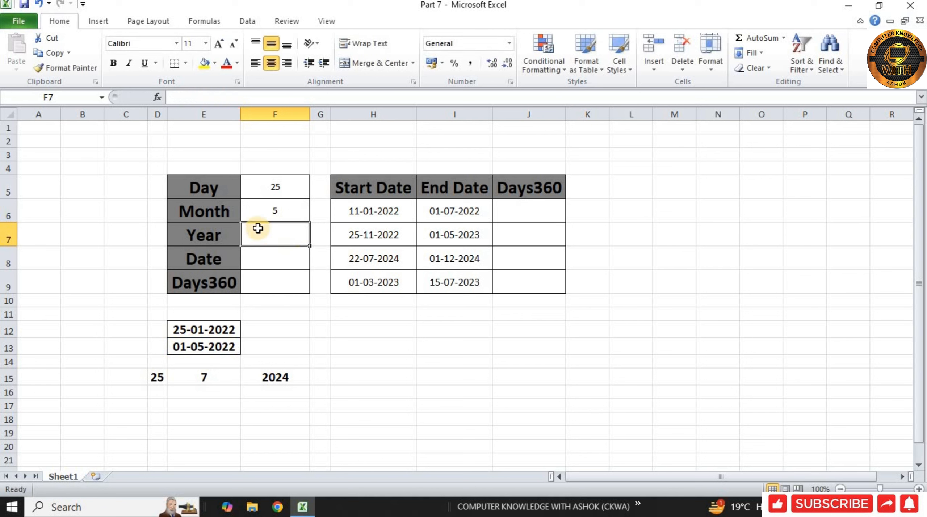
Change the month of the date in cell E13 to 12 and check the Month result in F6.
{"action": "left_click", "coordinate": [288, 210]}
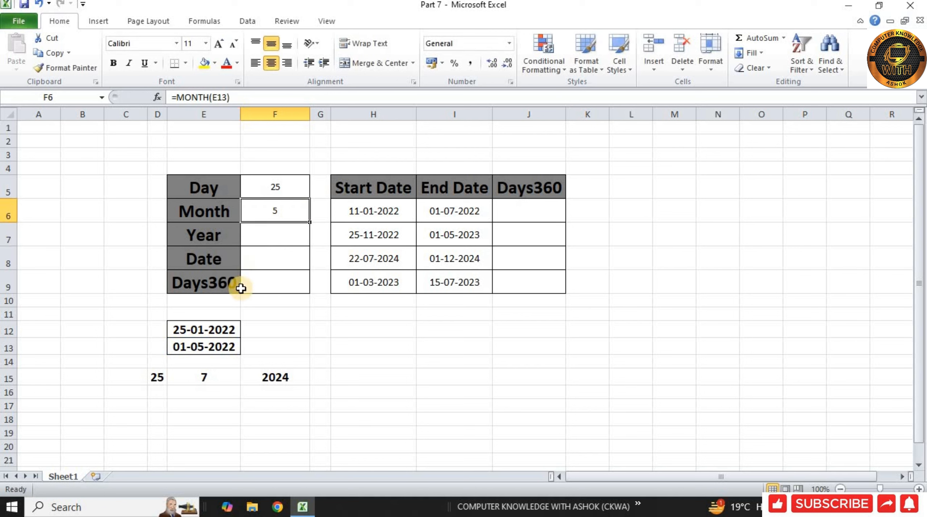
{"action": "double_click", "coordinate": [201, 342]}
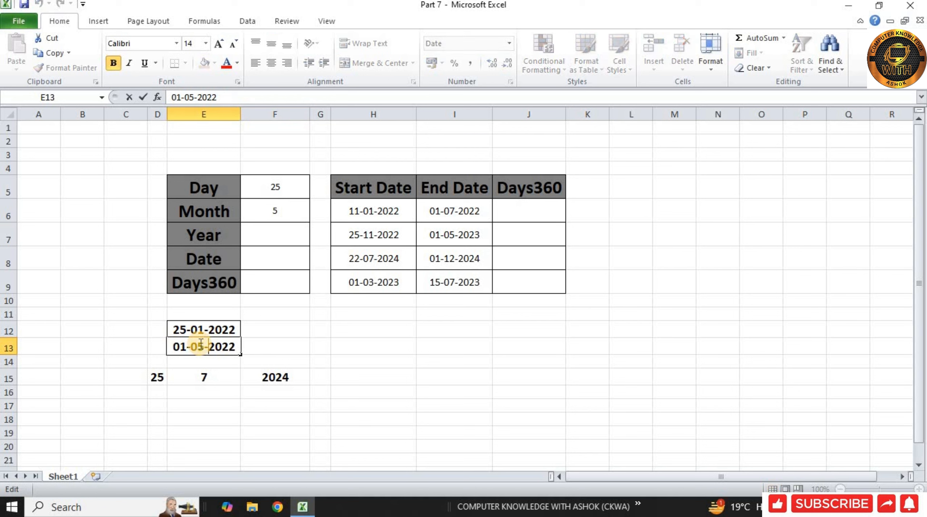
{"action": "double_click", "coordinate": [201, 343]}
{"action": "type", "text": "12"}
{"action": "key", "text": "Return"}
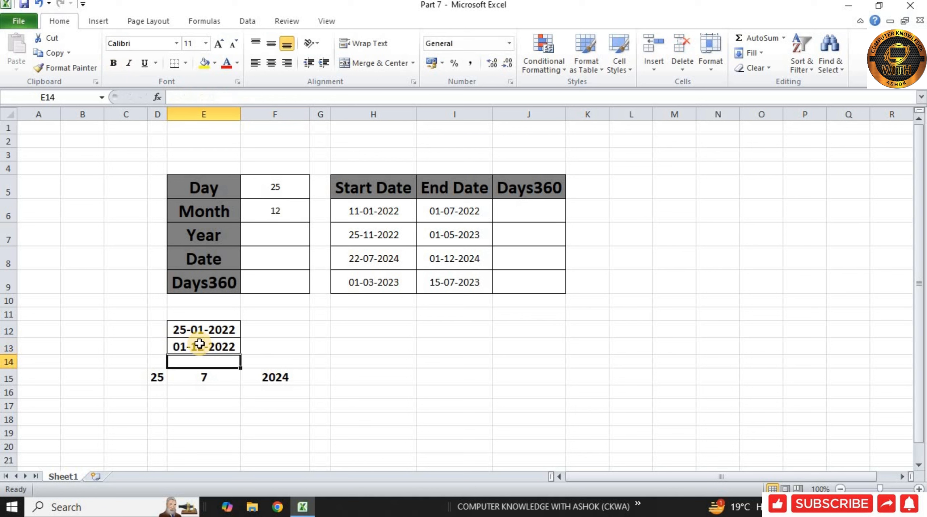
{"action": "left_click", "coordinate": [272, 211]}
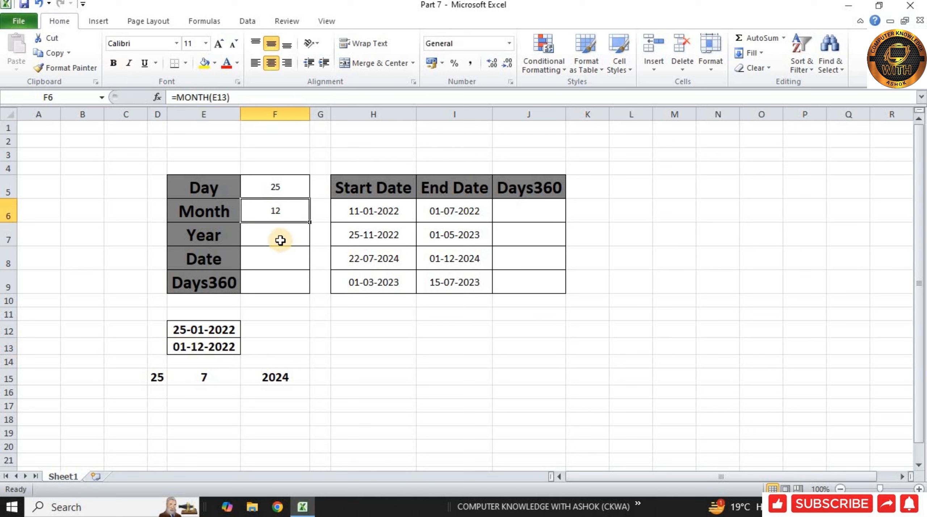
Enter =YEAR(E13) in cell F7 to extract the year from the second sample date.
{"action": "left_click", "coordinate": [276, 238]}
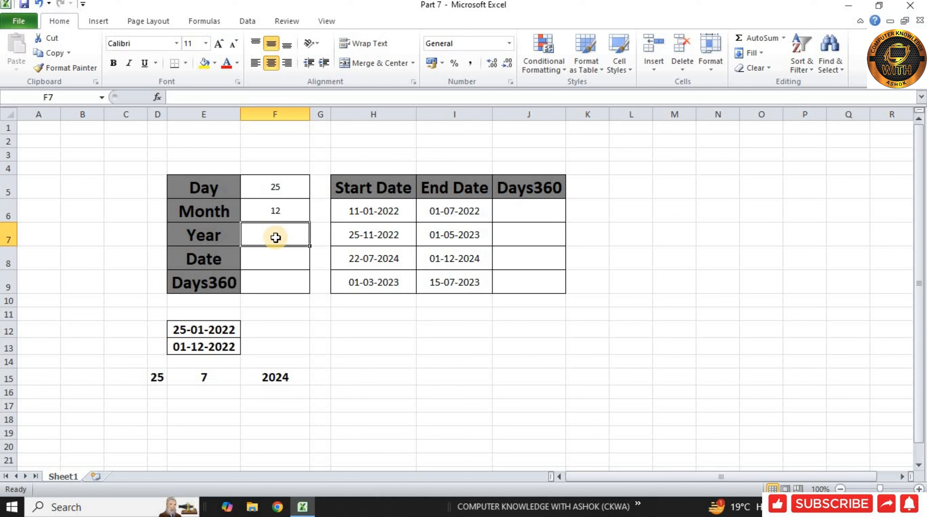
{"action": "type", "text": "="}
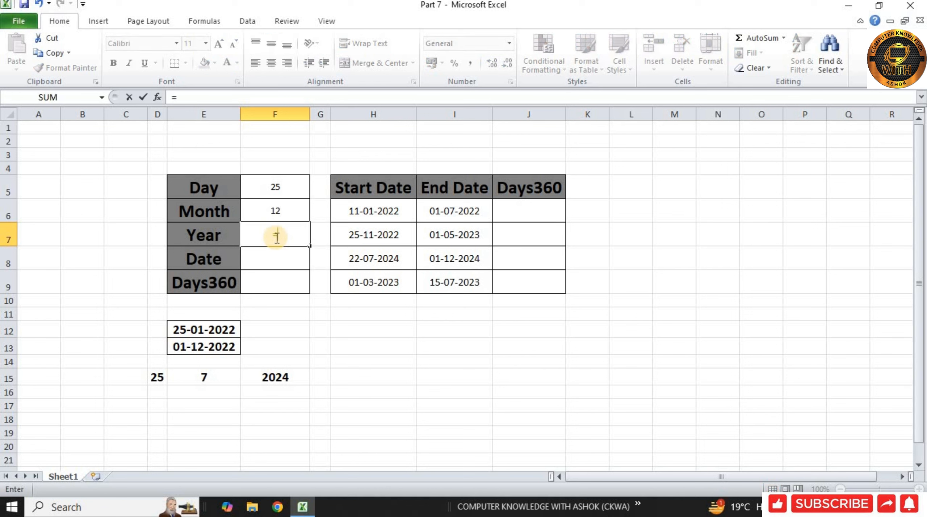
{"action": "type", "text": "YEAR"}
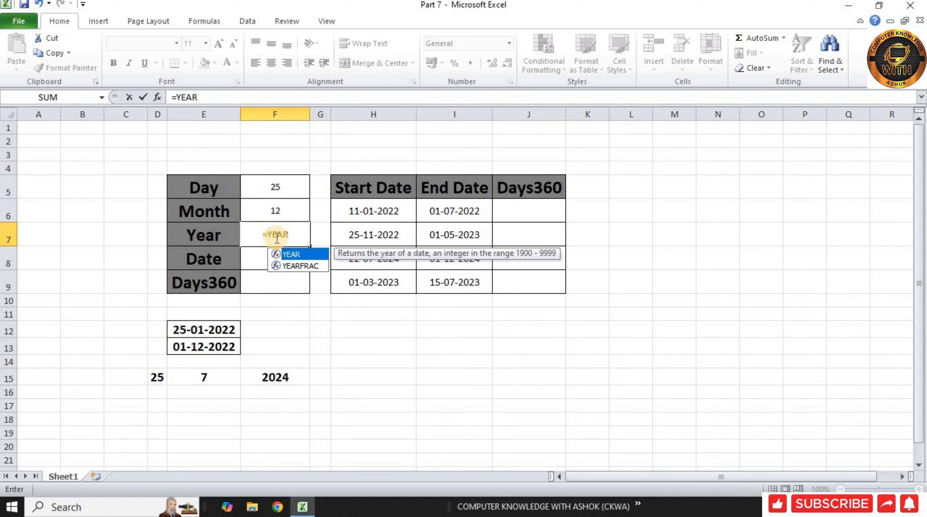
{"action": "type", "text": "("}
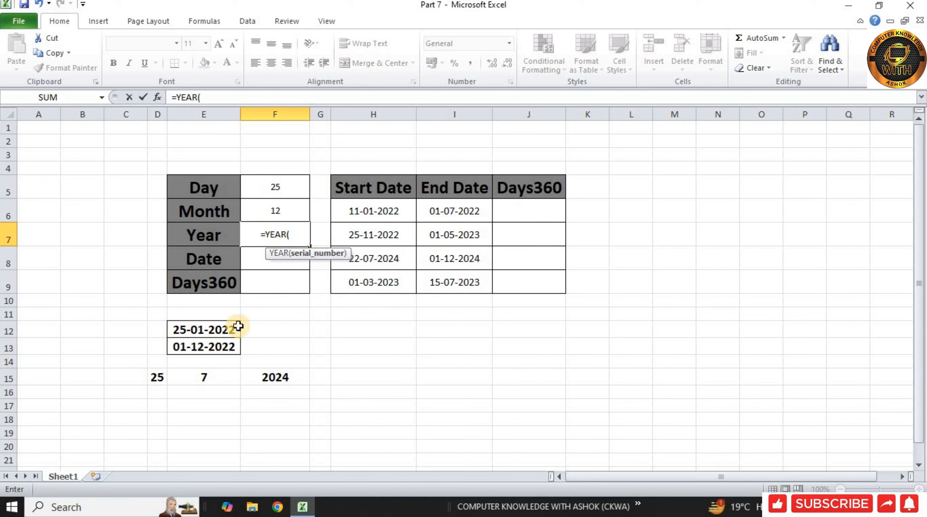
{"action": "left_click", "coordinate": [207, 346]}
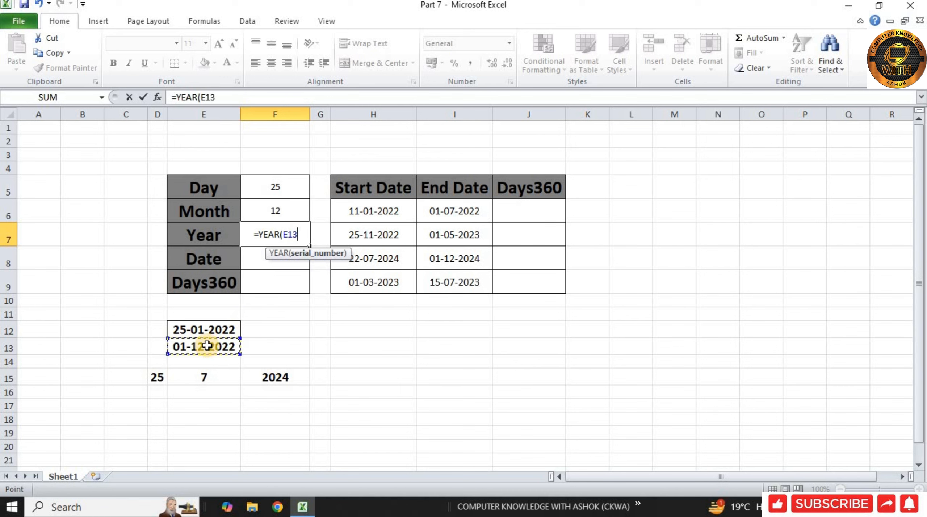
{"action": "type", "text": ")"}
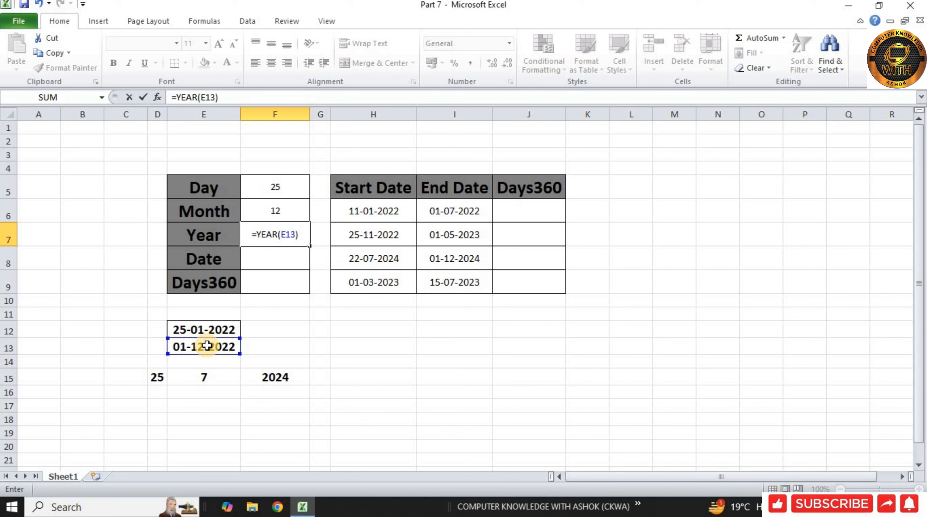
{"action": "key", "text": "Return"}
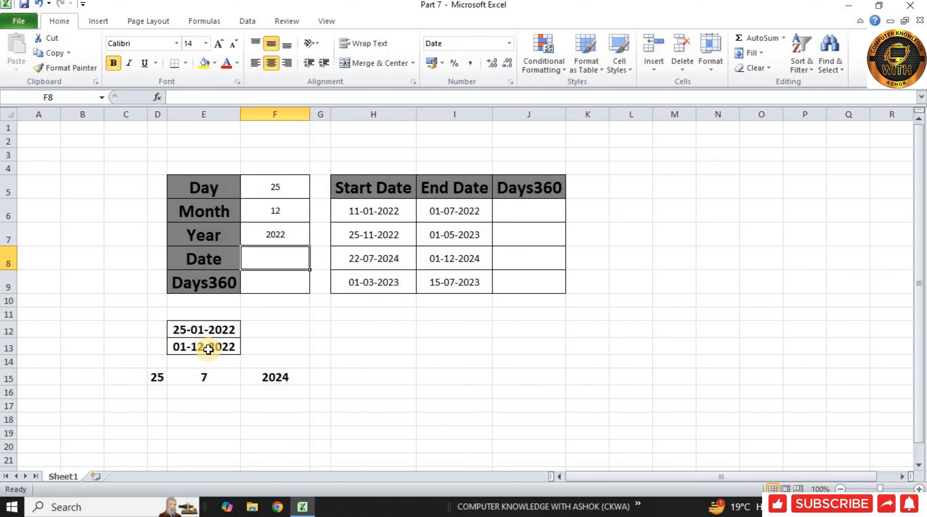
Change the year of the date in cell E13 to 2024.
{"action": "left_click", "coordinate": [237, 350]}
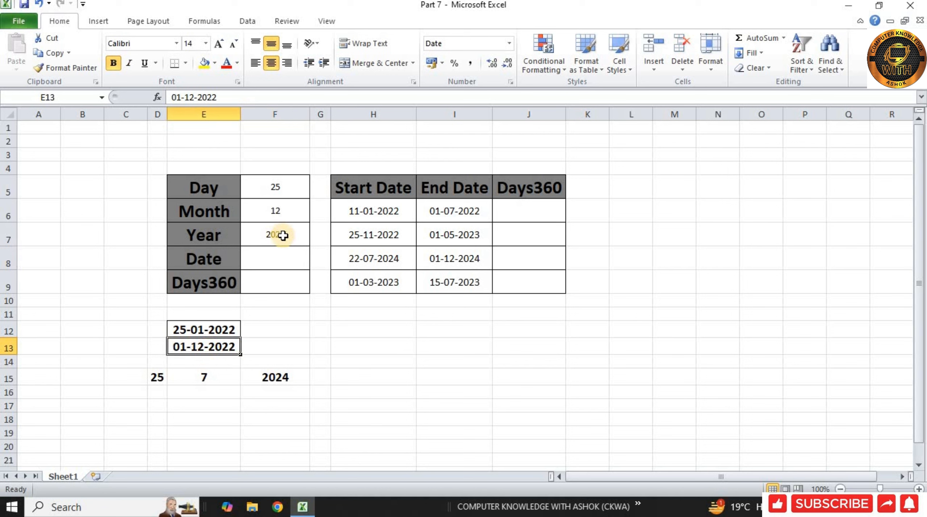
{"action": "double_click", "coordinate": [231, 348]}
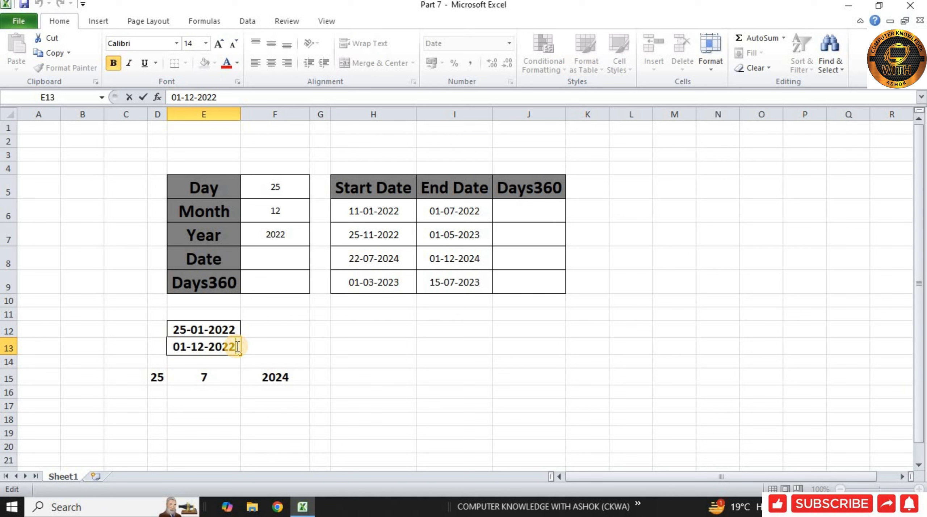
{"action": "key", "text": "BackSpace"}
{"action": "type", "text": "4"}
{"action": "key", "text": "Return"}
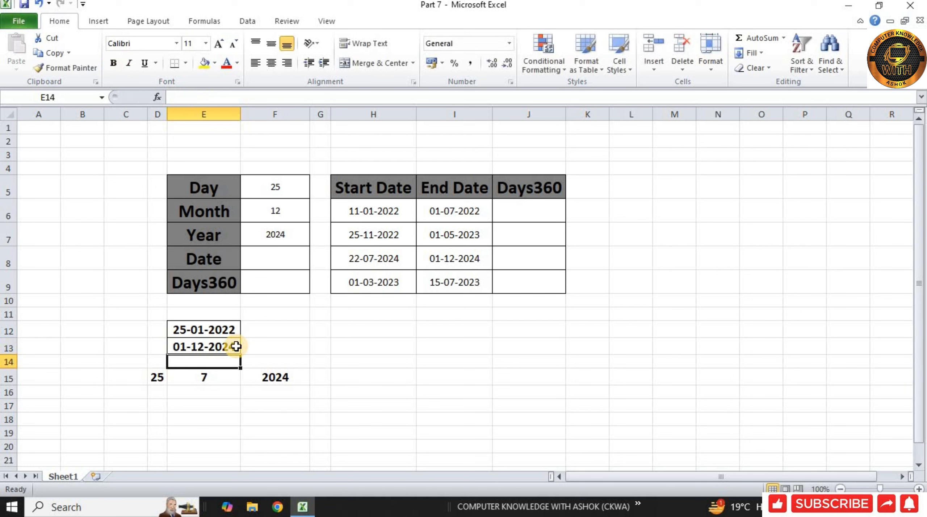
{"action": "double_click", "coordinate": [293, 245]}
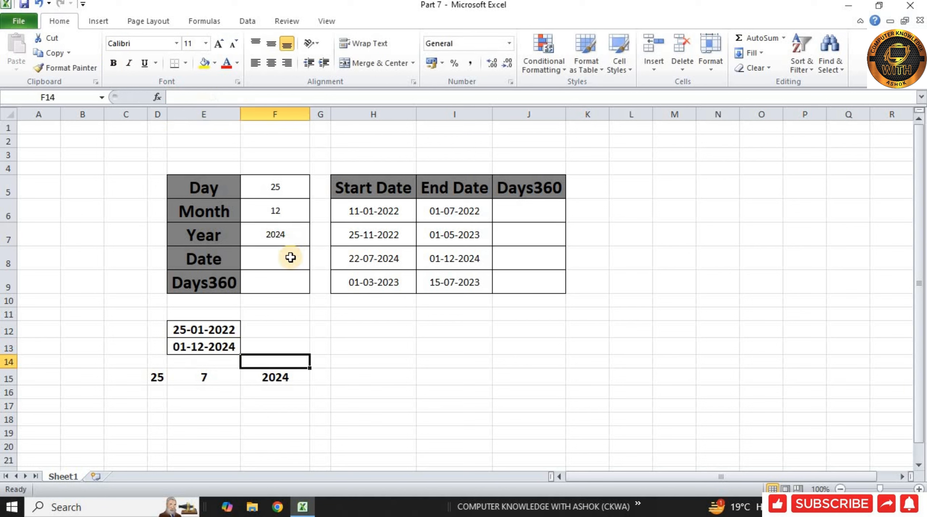
Enter =DATE(F15,E15,D15) in cell F8 to build a date from the separate year, month and day values.
{"action": "left_click", "coordinate": [293, 249]}
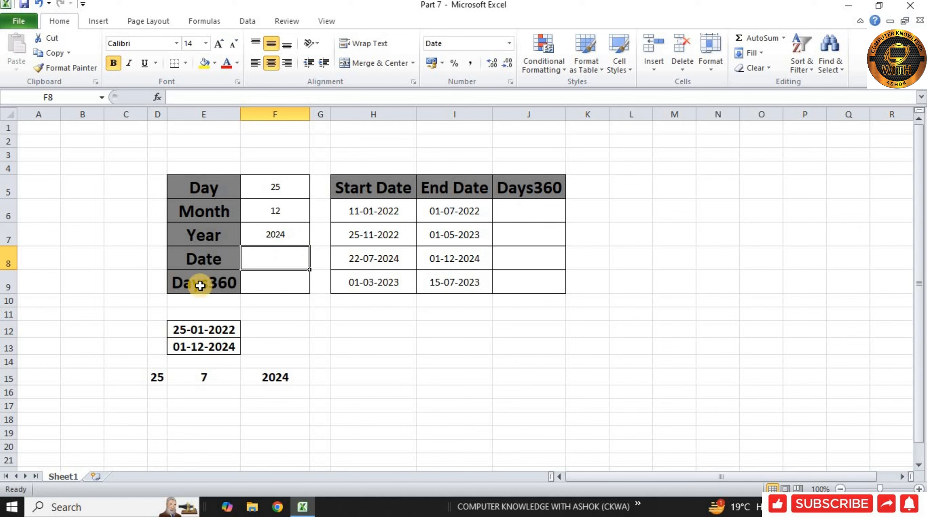
{"action": "left_click", "coordinate": [156, 380]}
{"action": "left_click", "coordinate": [202, 380]}
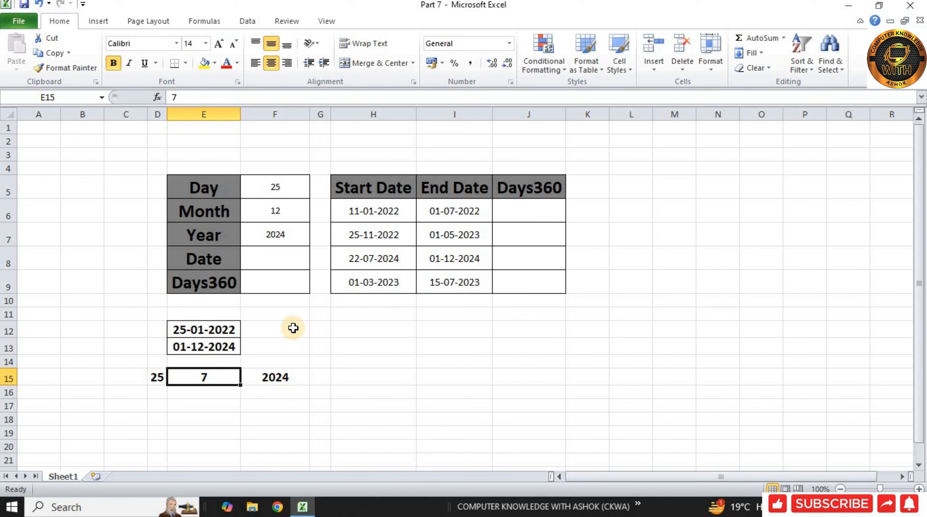
{"action": "left_click", "coordinate": [288, 264]}
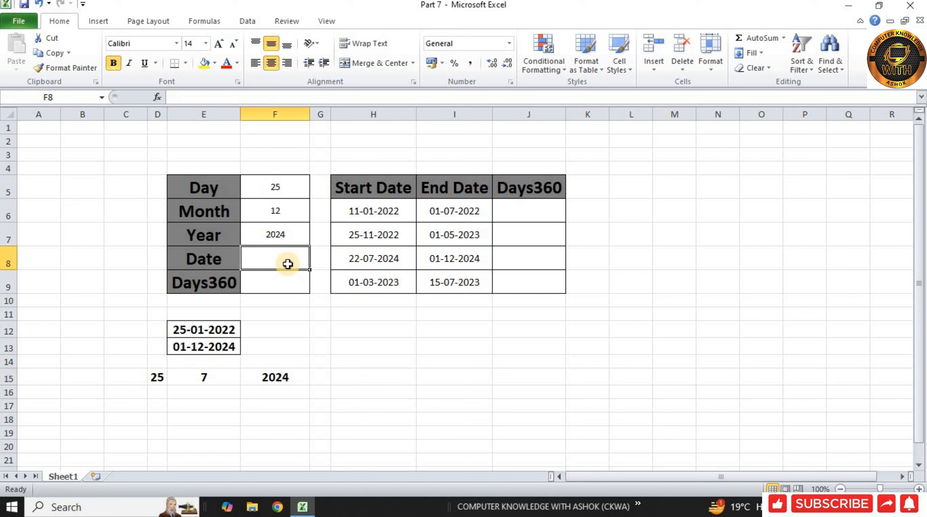
{"action": "type", "text": "="}
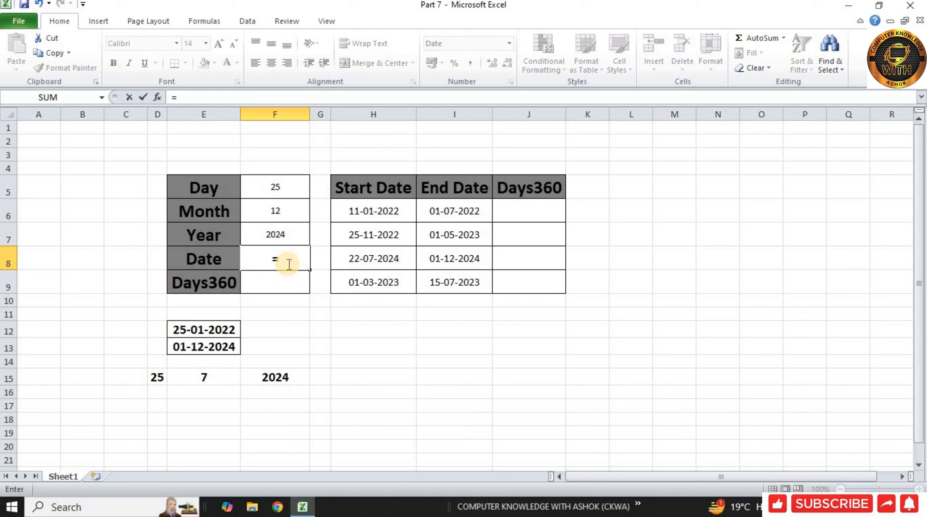
{"action": "type", "text": "DATE"}
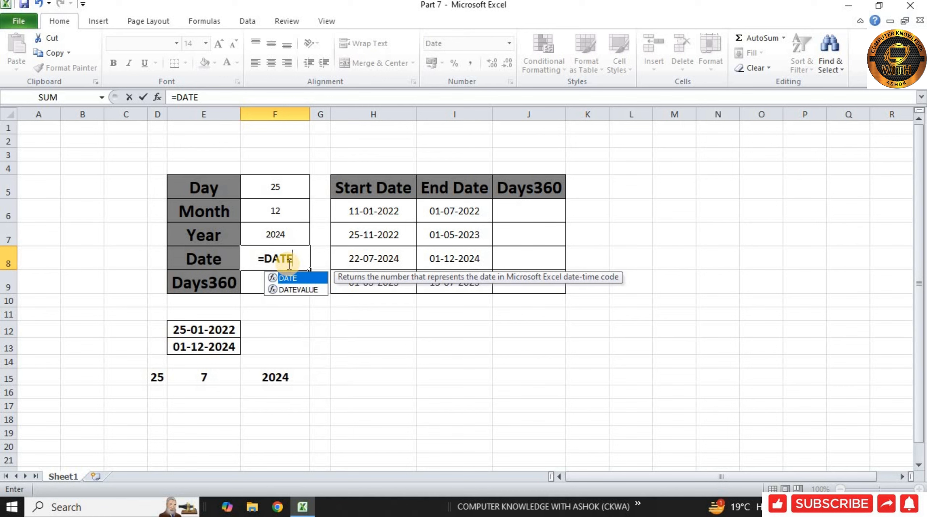
{"action": "type", "text": "("}
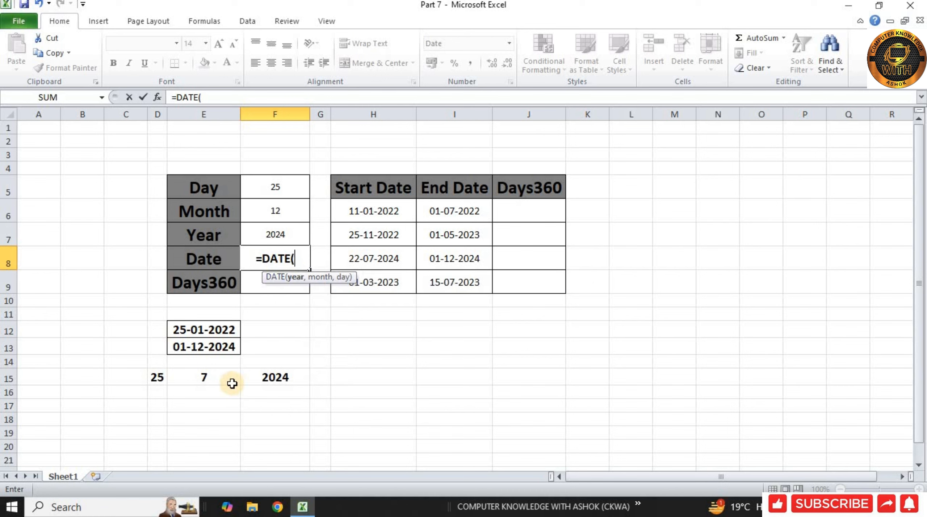
{"action": "left_click", "coordinate": [275, 383]}
{"action": "type", "text": ","}
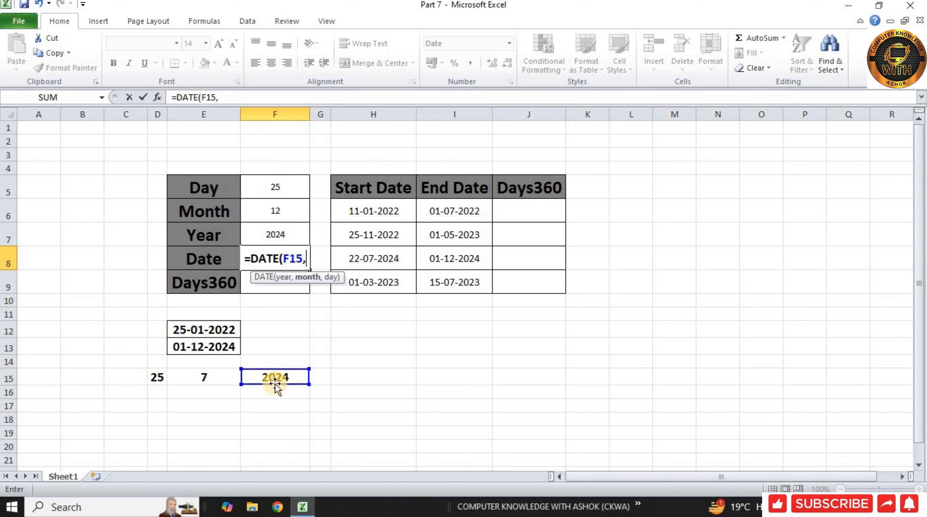
{"action": "left_click", "coordinate": [206, 373]}
{"action": "type", "text": ","}
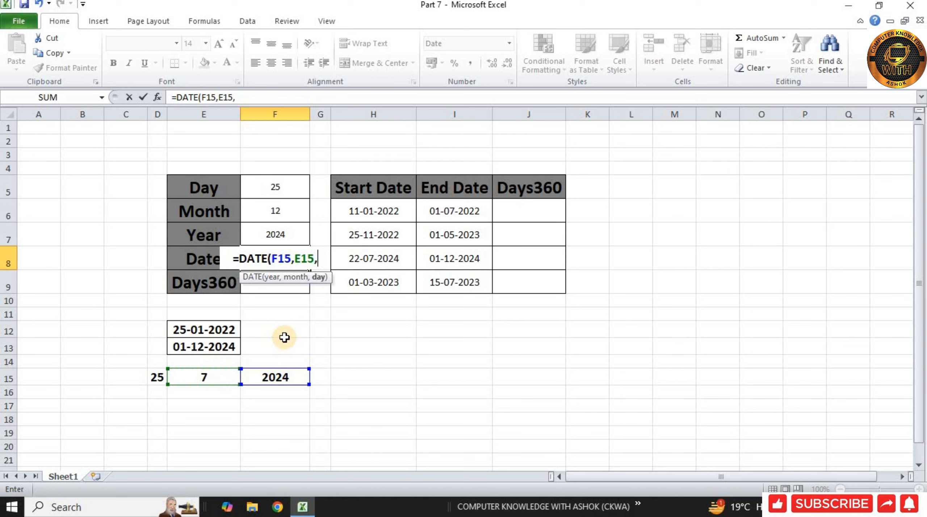
{"action": "left_click", "coordinate": [154, 380]}
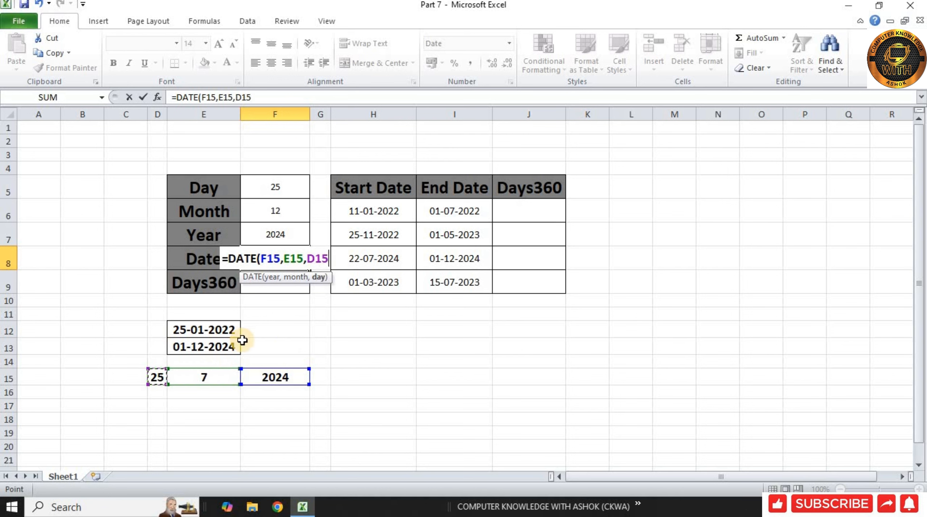
{"action": "type", "text": ")"}
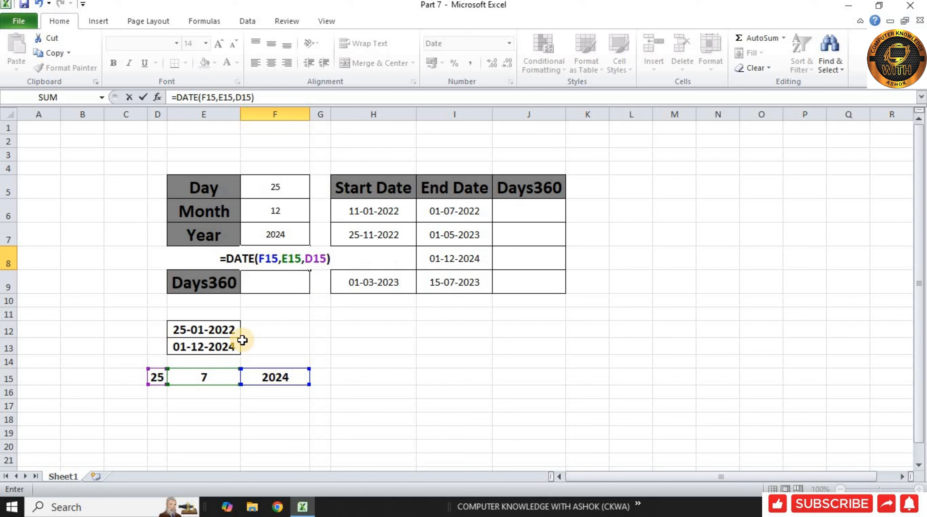
{"action": "key", "text": "Return"}
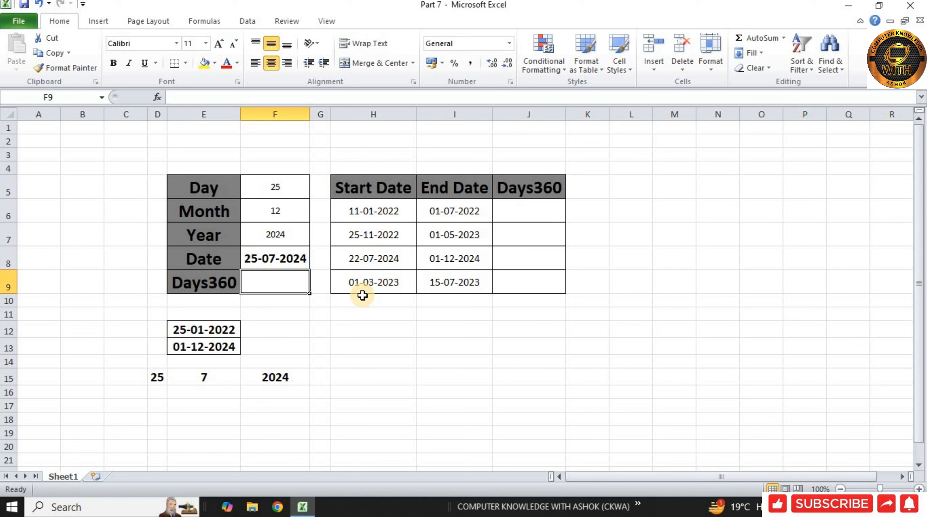
Enter =DAYS360(E12,E13) in cell F9 to count the days between the two sample dates.
{"action": "type", "text": "=DA"}
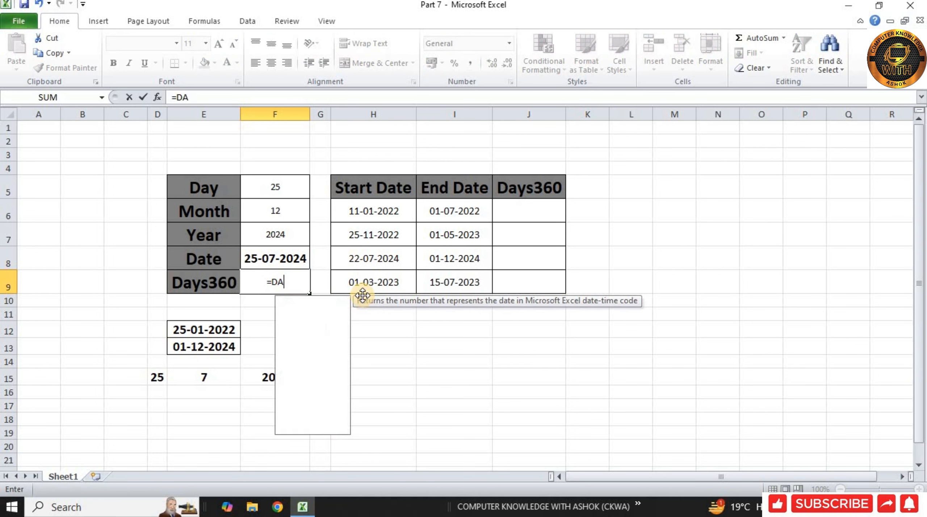
{"action": "type", "text": "YS"}
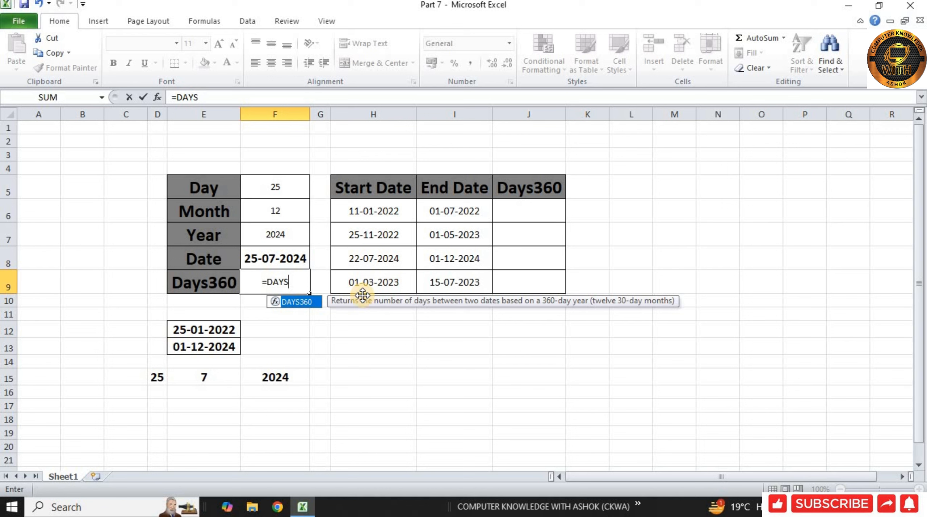
{"action": "key", "text": "Tab"}
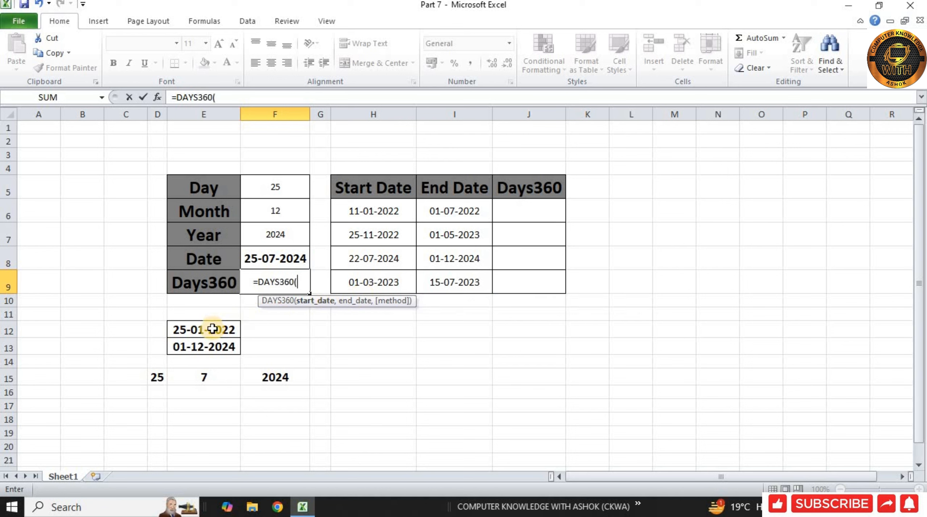
{"action": "left_click", "coordinate": [232, 328]}
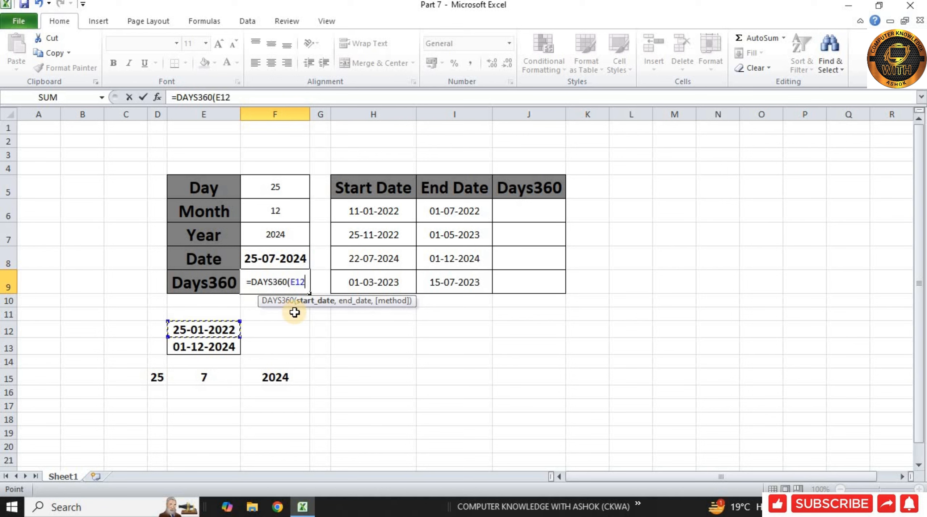
{"action": "type", "text": ","}
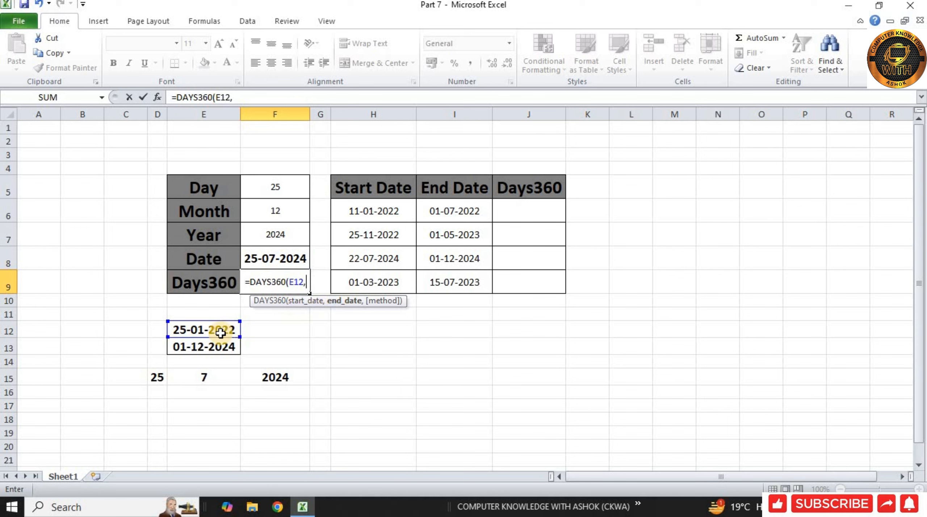
{"action": "left_click", "coordinate": [212, 346]}
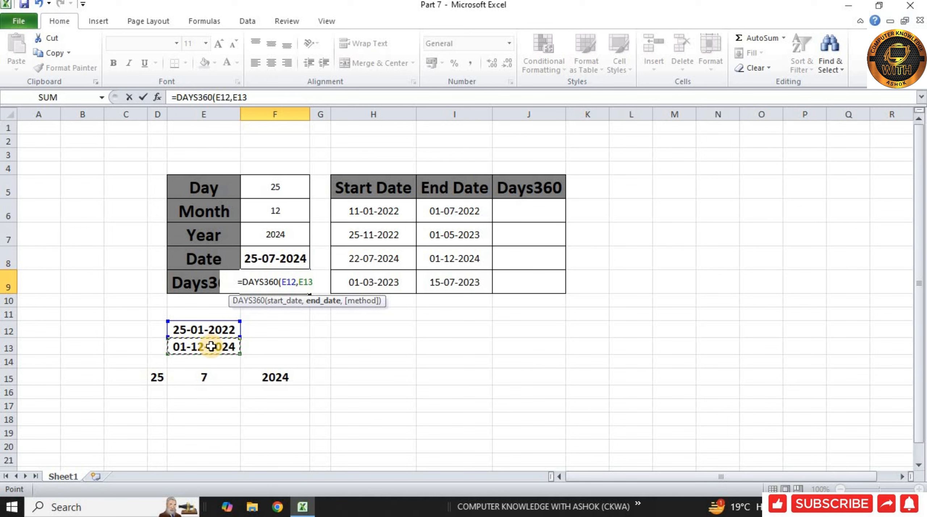
{"action": "type", "text": ")"}
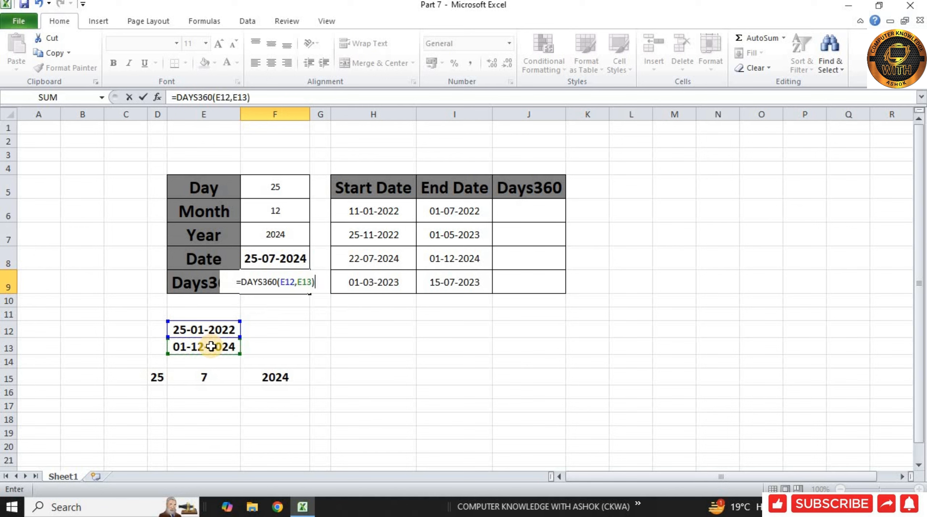
{"action": "key", "text": "Return"}
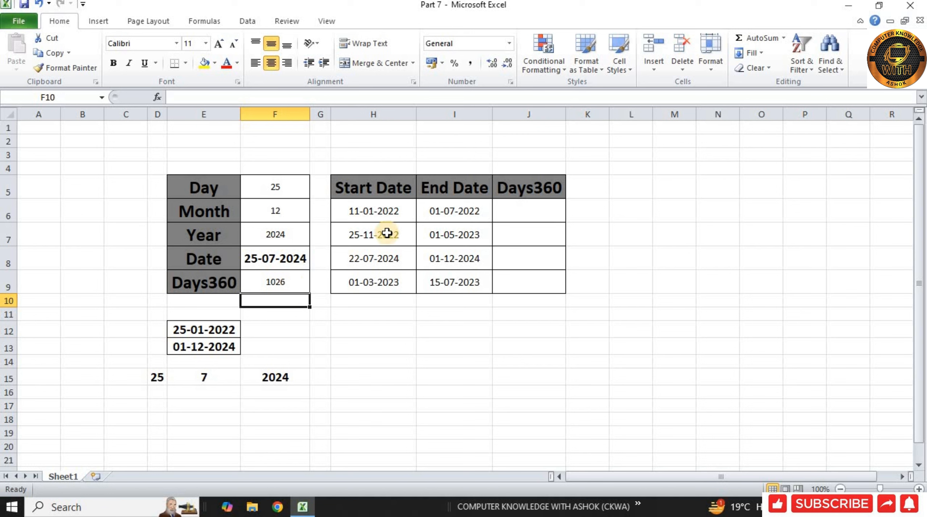
Enter =DAYS360(H6,I6,0) in cell J6 to count the days between the first row's start and end dates.
{"action": "left_click", "coordinate": [527, 213]}
{"action": "type", "text": "="}
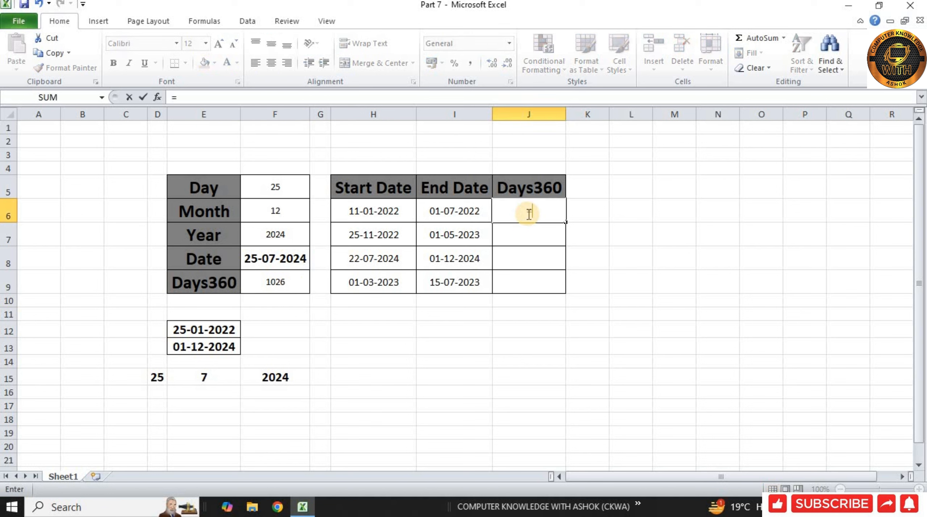
{"action": "type", "text": "DAYS"}
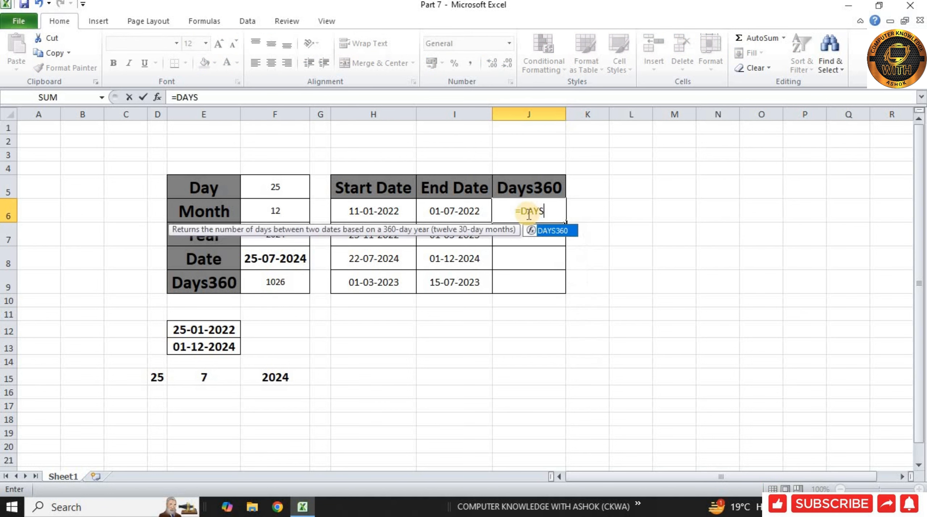
{"action": "type", "text": "360("}
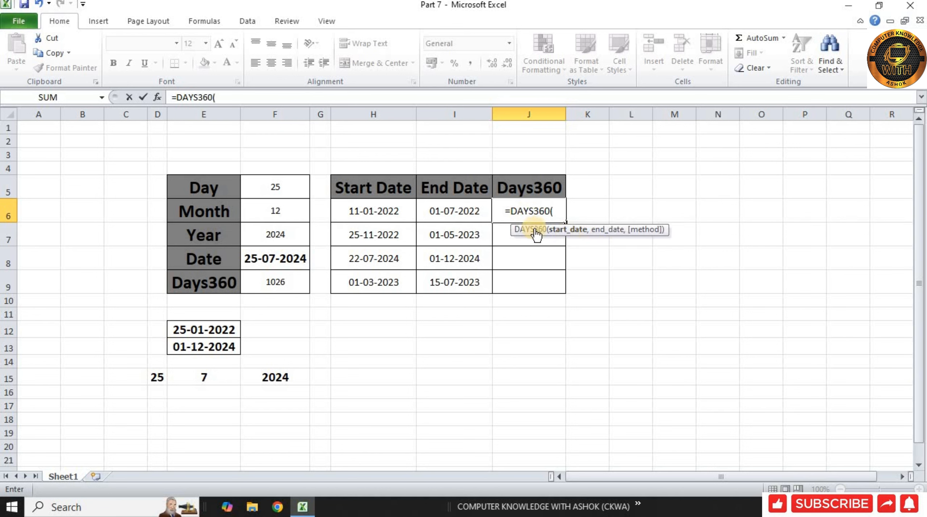
{"action": "left_click", "coordinate": [379, 211]}
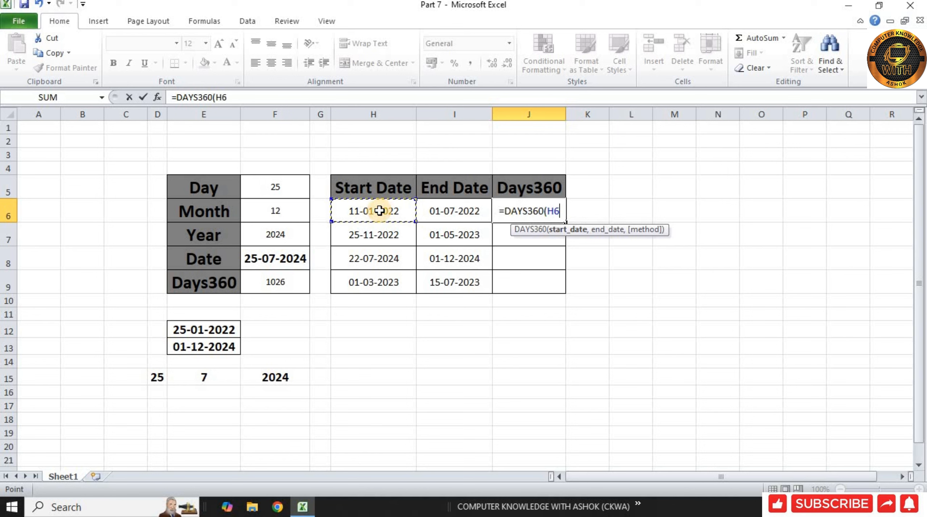
{"action": "type", "text": ","}
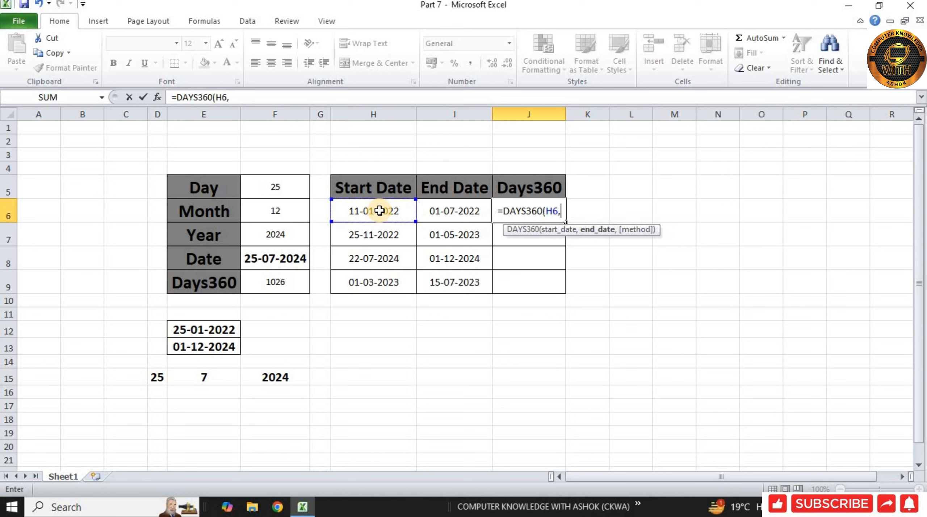
{"action": "left_click", "coordinate": [464, 213]}
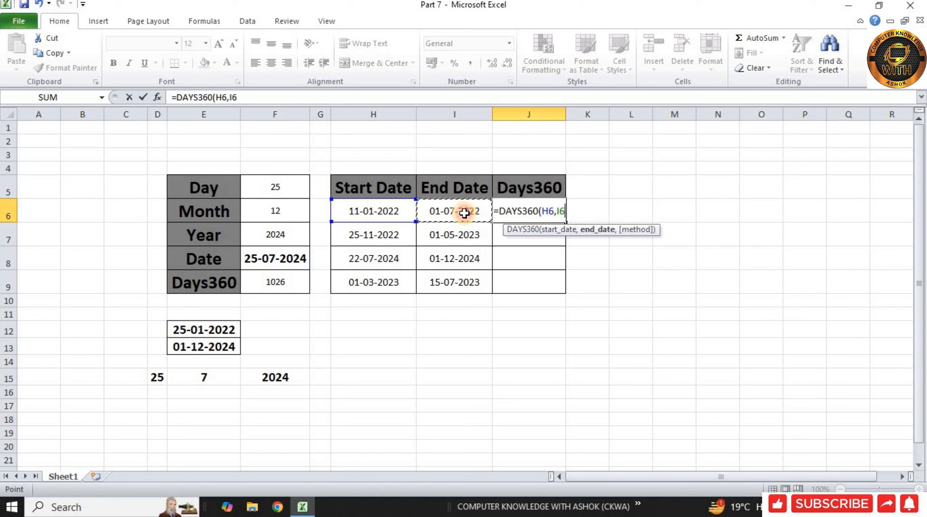
{"action": "type", "text": ","}
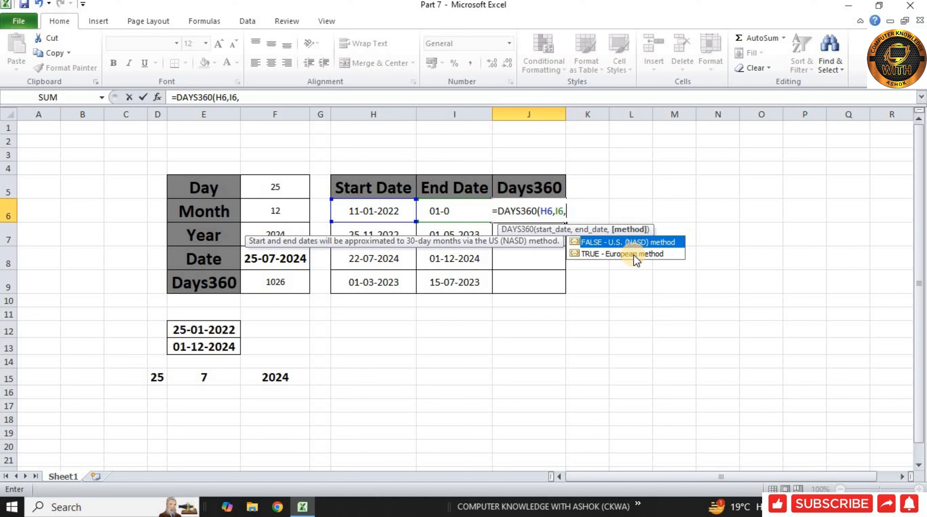
{"action": "type", "text": "0)"}
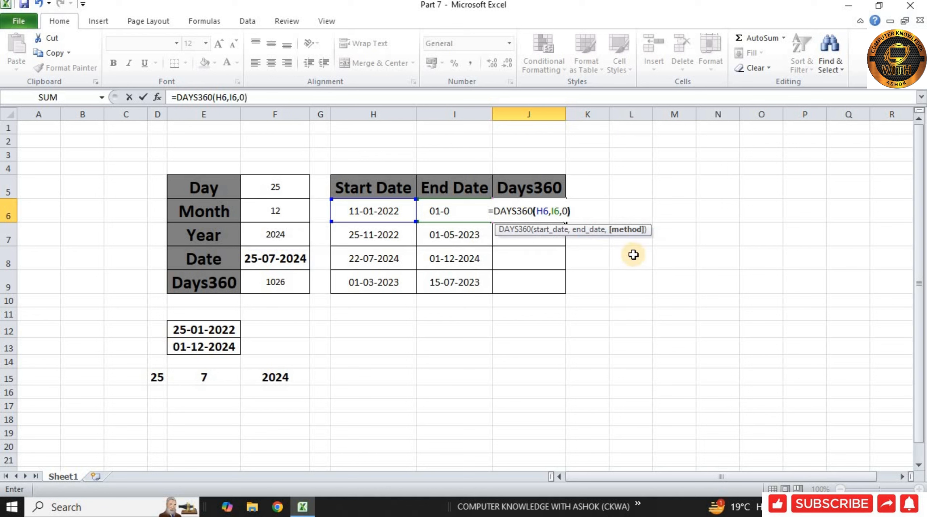
{"action": "key", "text": "Return"}
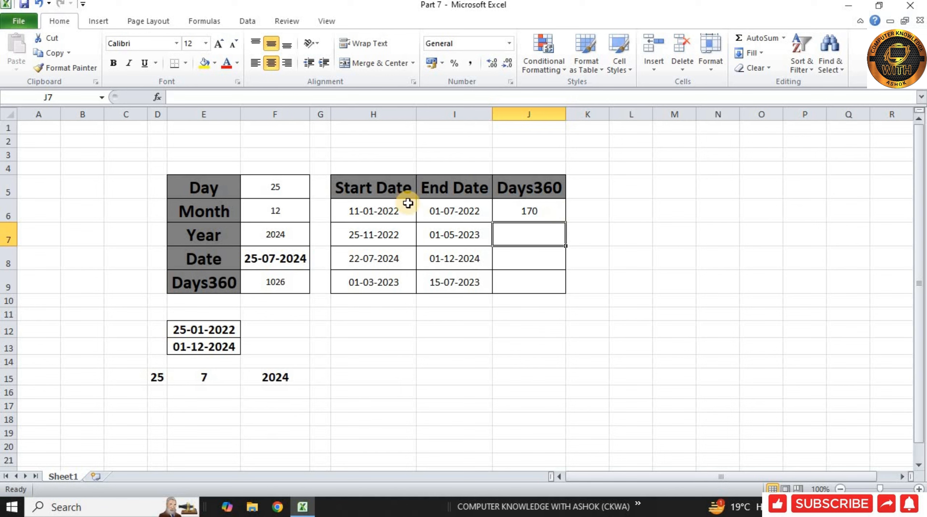
Fill the DAYS360 formula from J6 down through J9 for the remaining date pairs.
{"action": "left_click", "coordinate": [554, 214]}
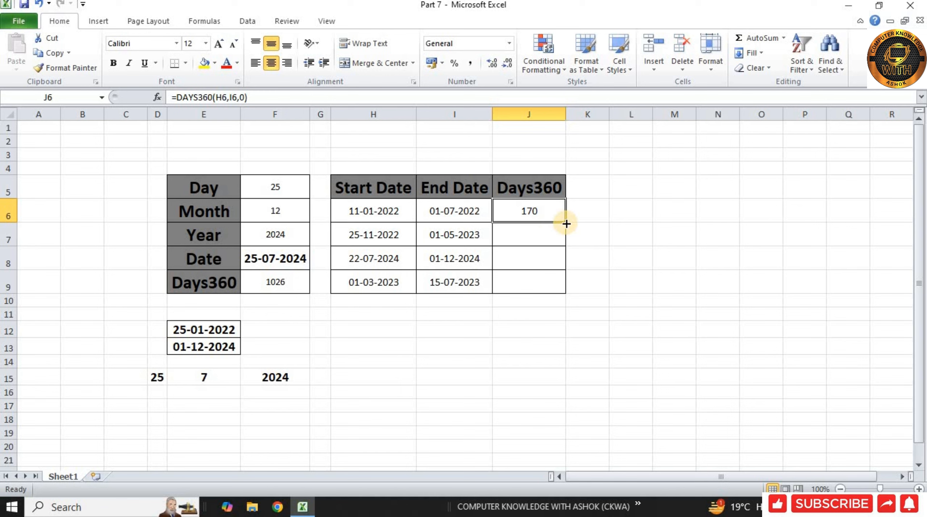
{"action": "left_click_drag", "start_coordinate": [566, 224], "coordinate": [560, 288]}
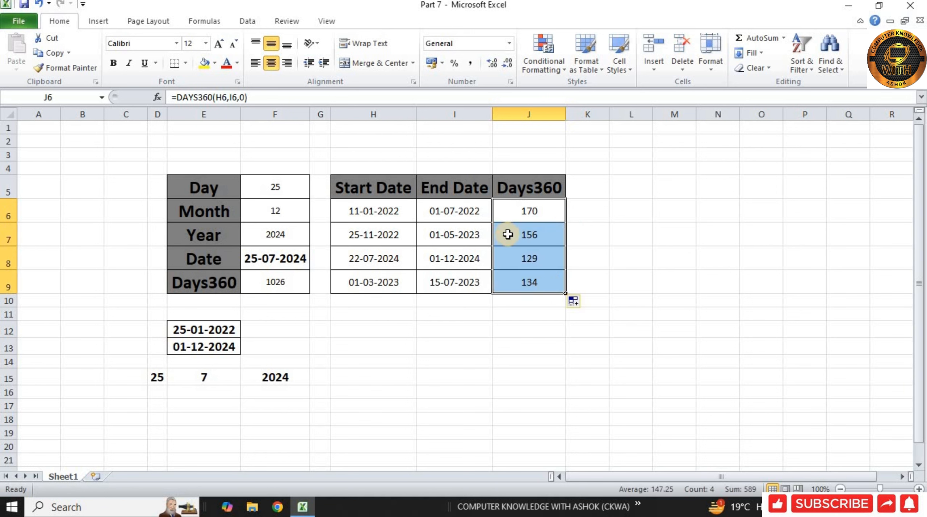
{"action": "left_click", "coordinate": [558, 282]}
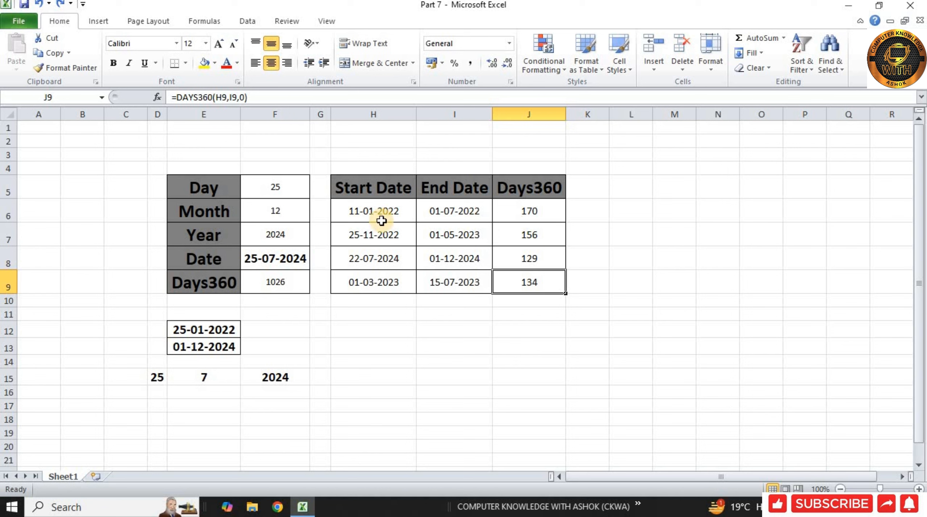
Change the end date in cell I7 to 30-12-2022 and check the Days360 result in J7.
{"action": "left_click", "coordinate": [437, 237]}
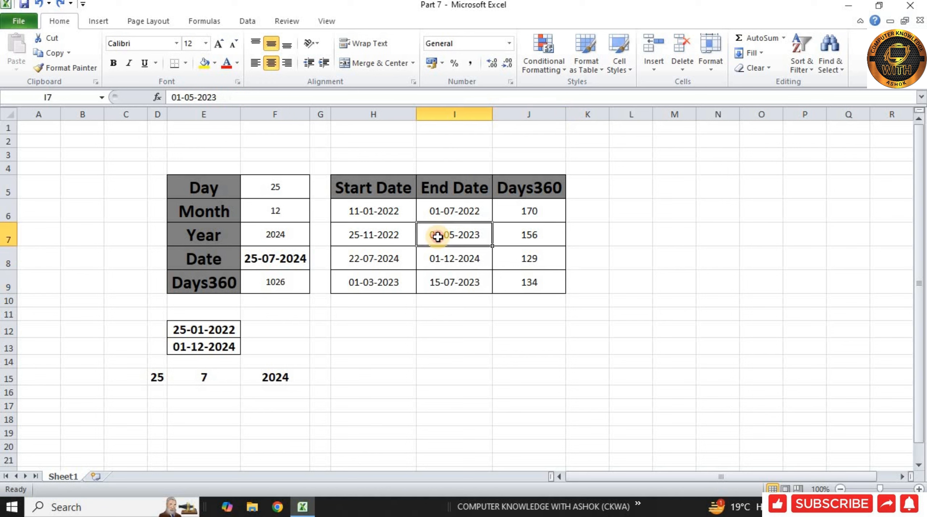
{"action": "type", "text": "30-1"}
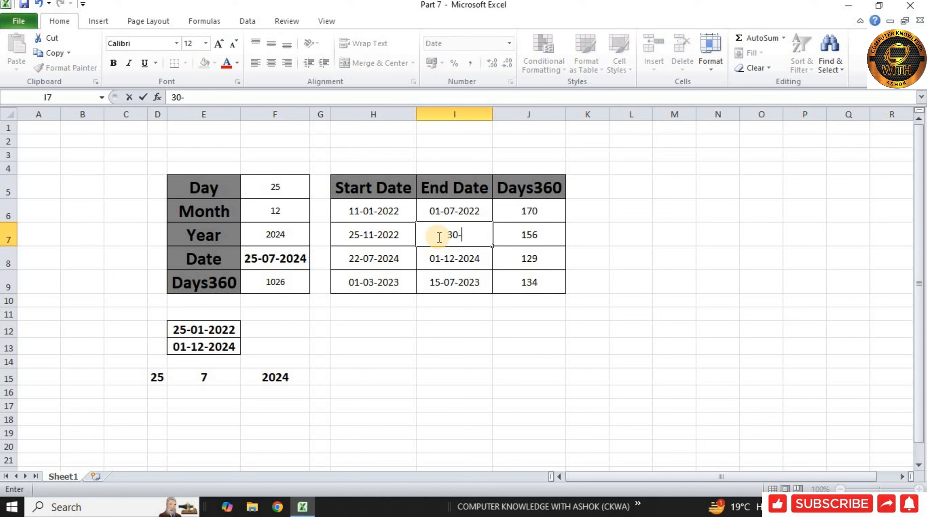
{"action": "key", "text": "BackSpace"}
{"action": "type", "text": "12-2022"}
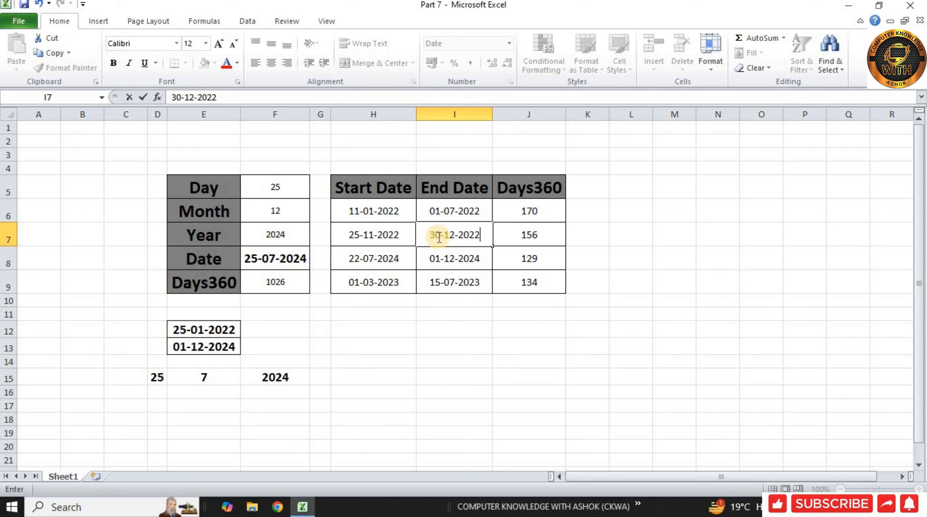
{"action": "key", "text": "Return"}
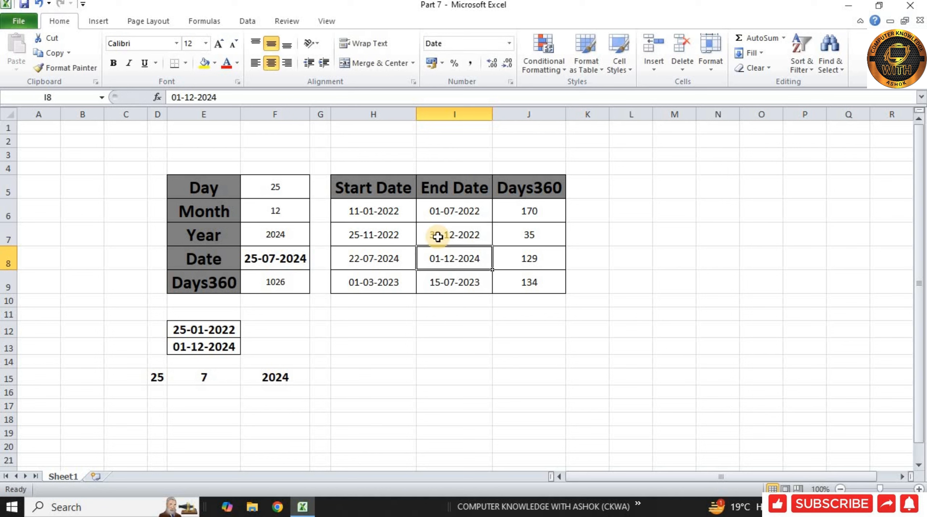
{"action": "left_click", "coordinate": [541, 234]}
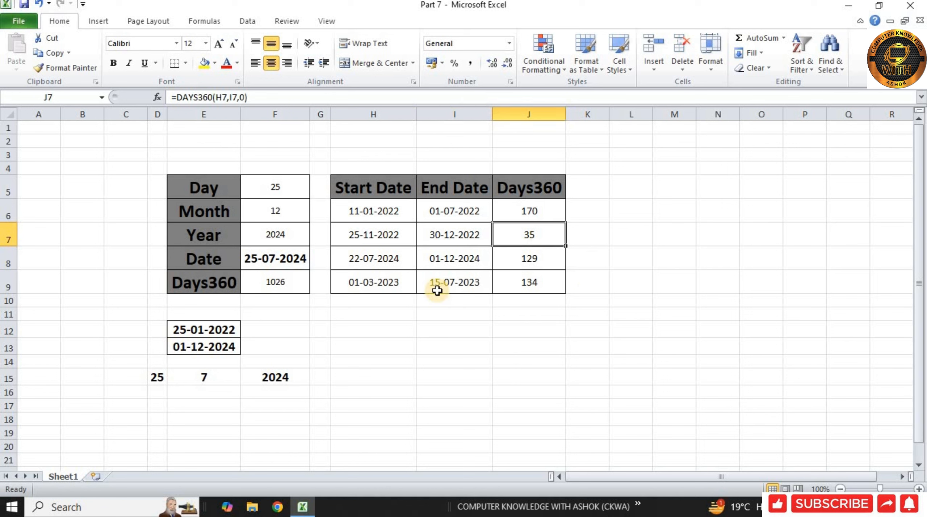